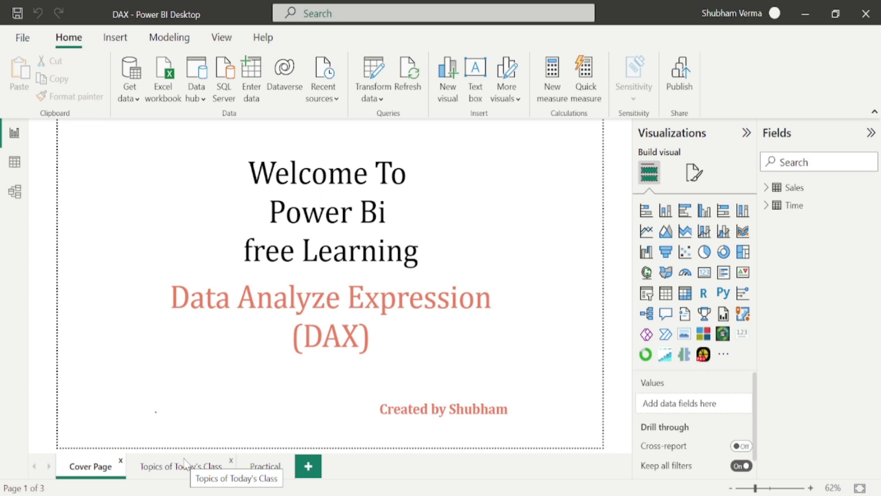
Go to the 'Topics of Today's Class' page listing Day, Edate, Emonth, Hour, Minute and Second
click(185, 464)
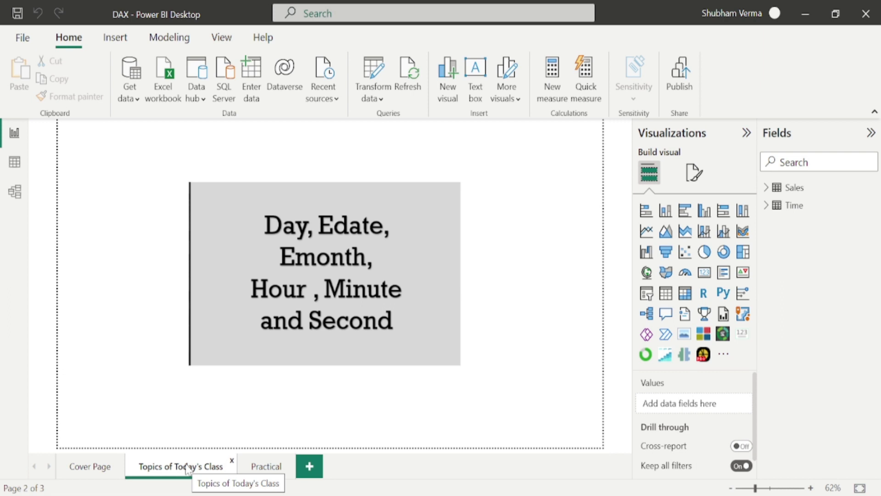
In the Sales table's Data view, create the column Days = DAY(Sales[Order Date])
click(15, 165)
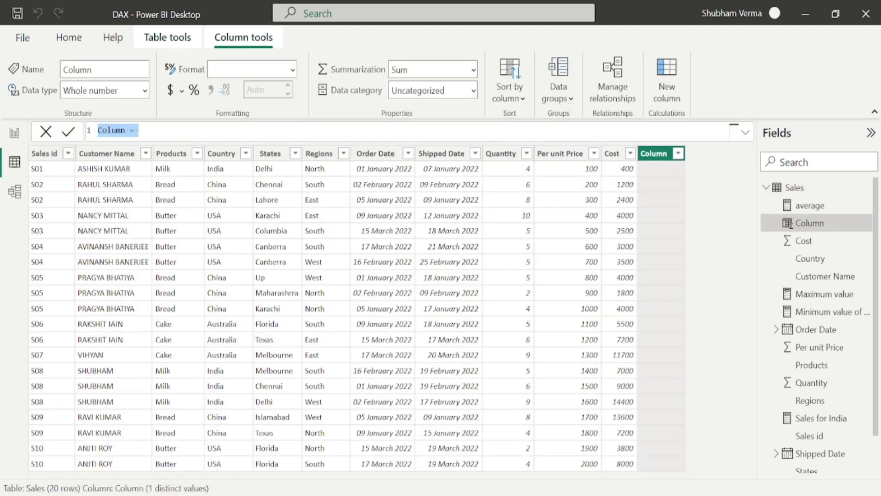
click(130, 130)
key(ctrl+BackSpace)
text(Days=)
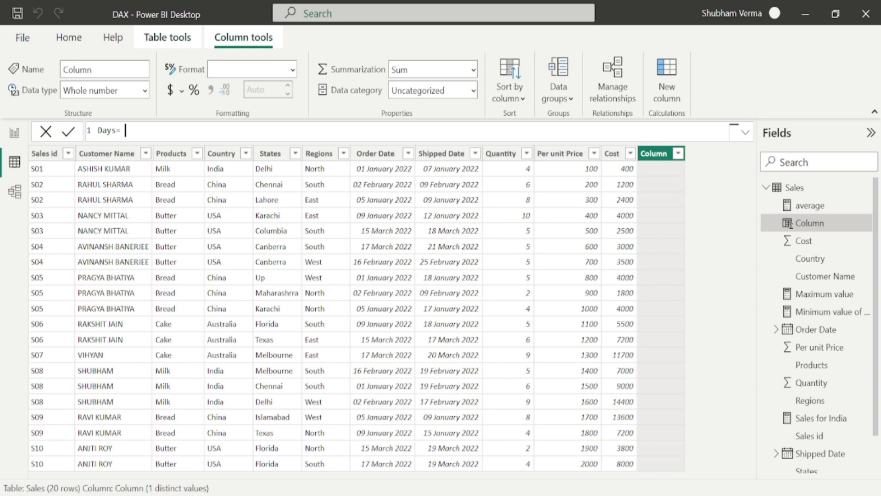
text( day)
key(Tab)
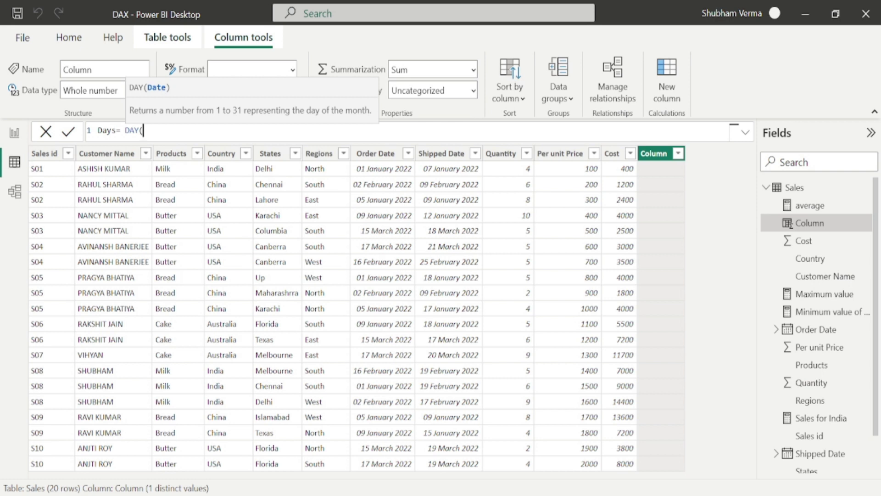
text(Sales[Order Date])
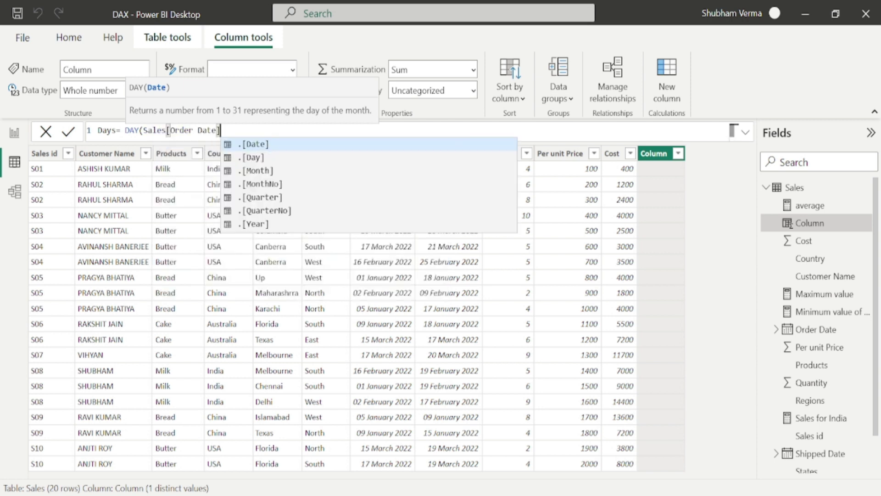
text())
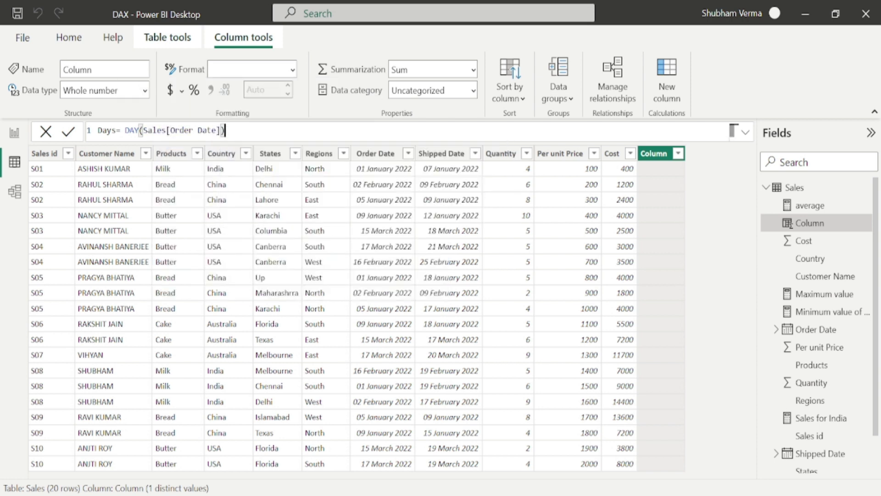
key(Return)
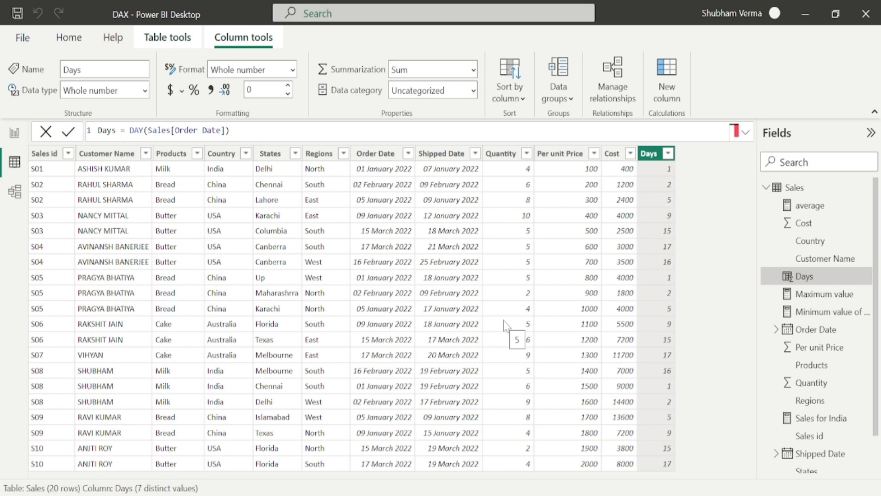
click(15, 132)
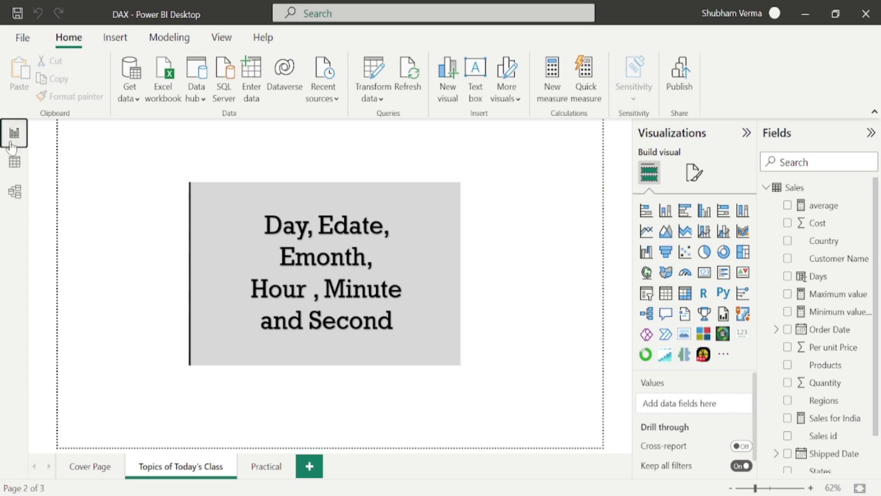
click(15, 161)
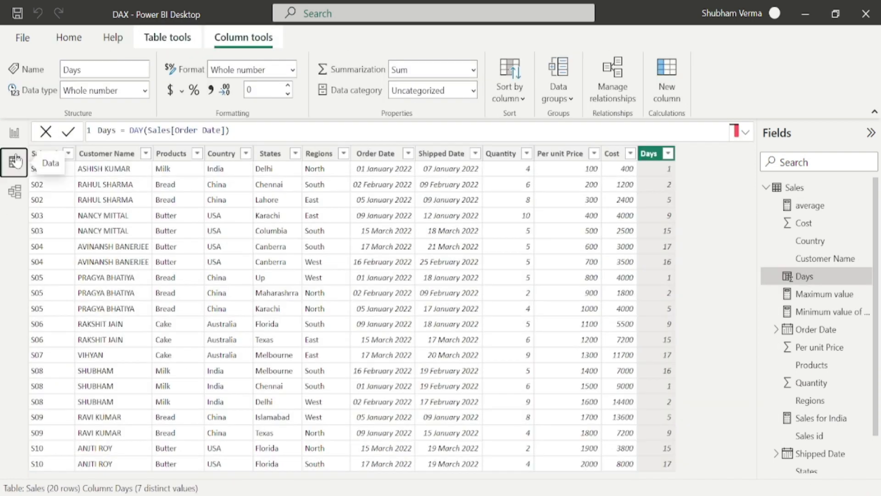
Create the Sales column edate = EDATE(Sales[Order Date],1)
click(672, 98)
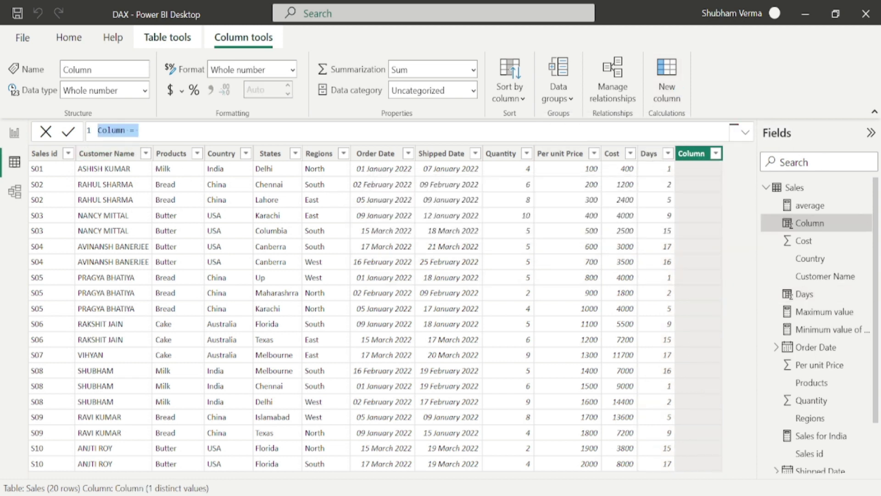
key(End)
key(Left)
key(BackSpace)
key(BackSpace)
key(BackSpace)
key(BackSpace)
key(BackSpace)
key(BackSpace)
key(BackSpace)
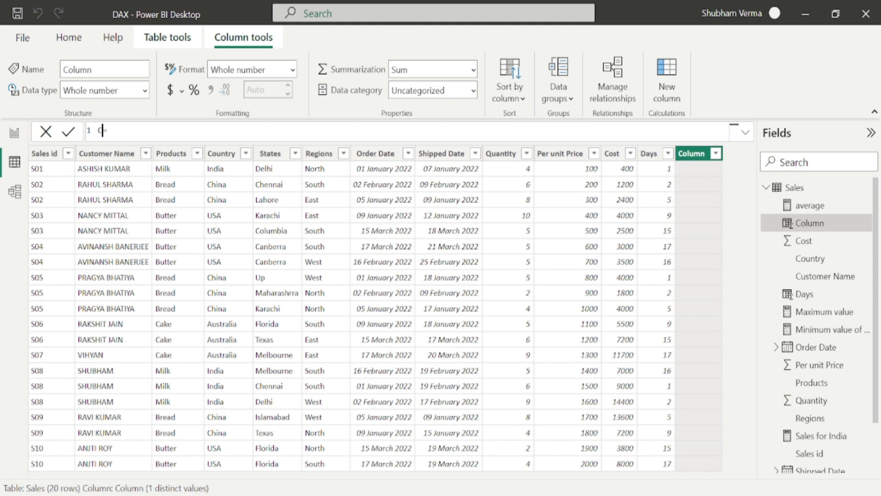
text(ed)
text(ate)
text( edate)
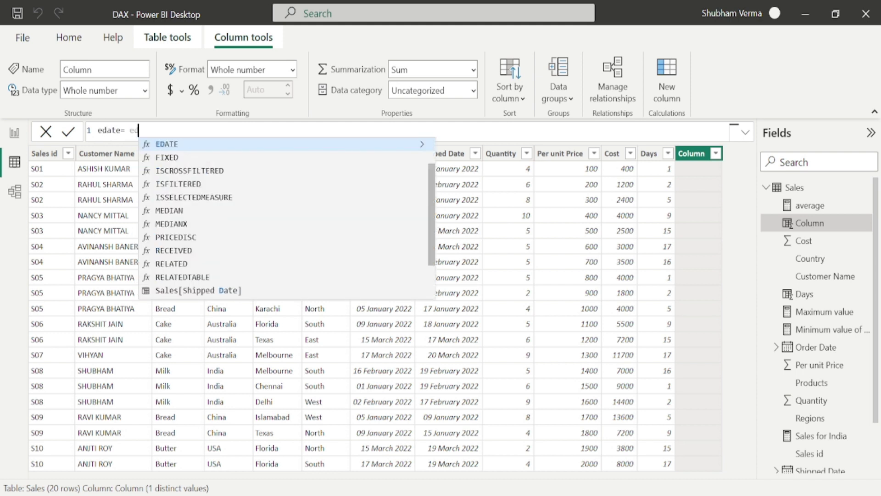
key(Tab)
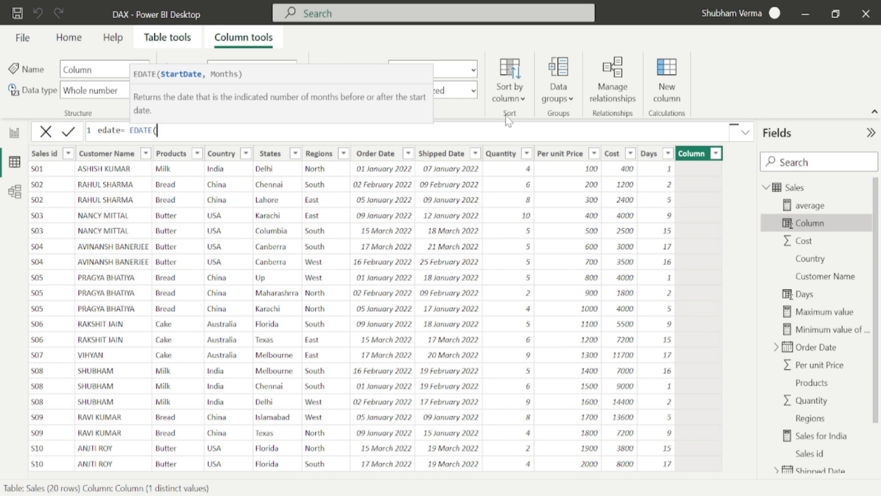
text(order)
key(Tab)
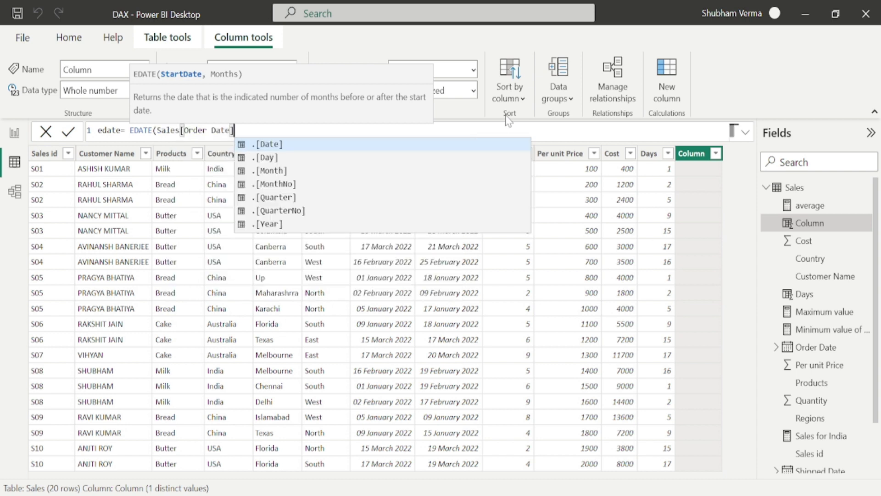
text(,)
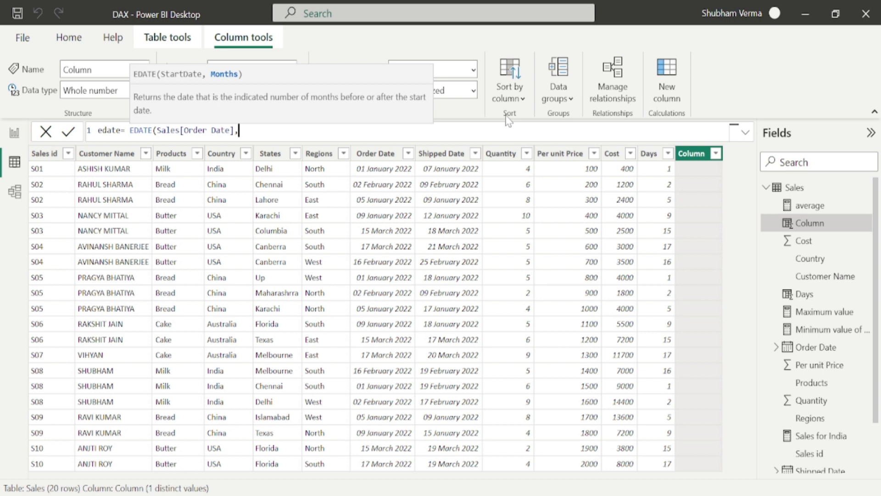
text(1))
key(Return)
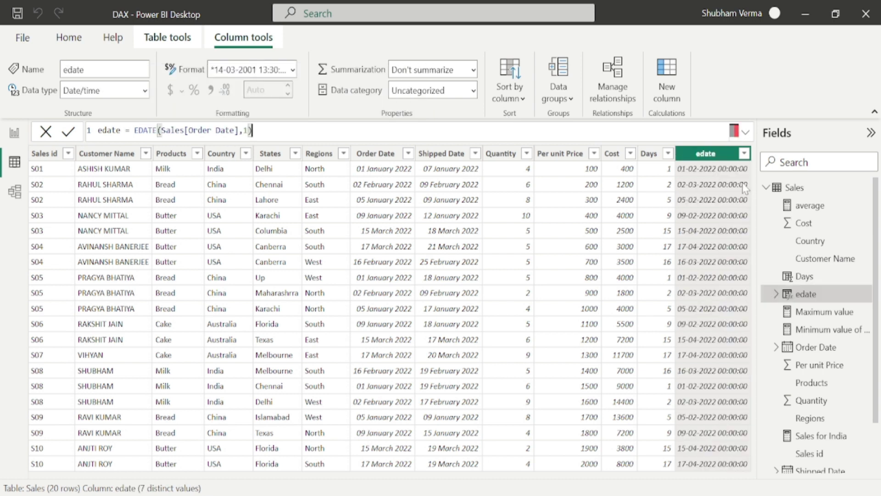
Show edate as d mmmm yyyy, change it to EDATE(Sales[Order Date],-1), and return to Report view
click(292, 70)
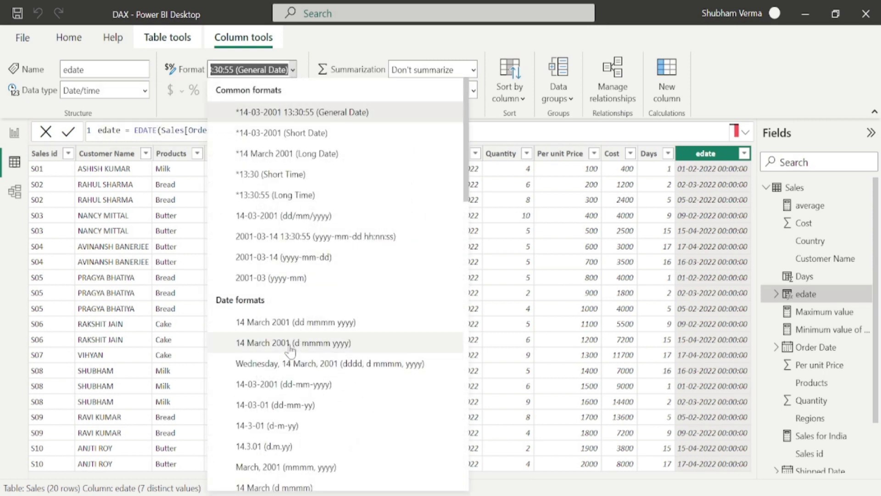
key(Escape)
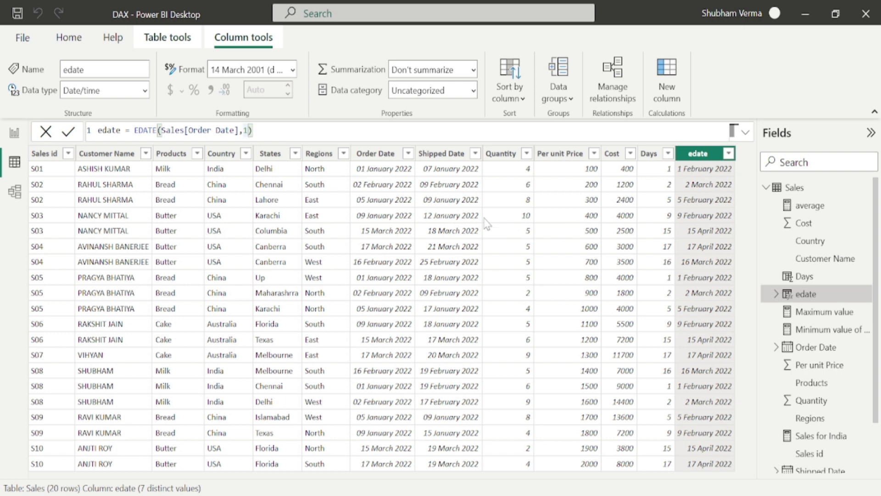
key(BackSpace)
text(-1)
key(Return)
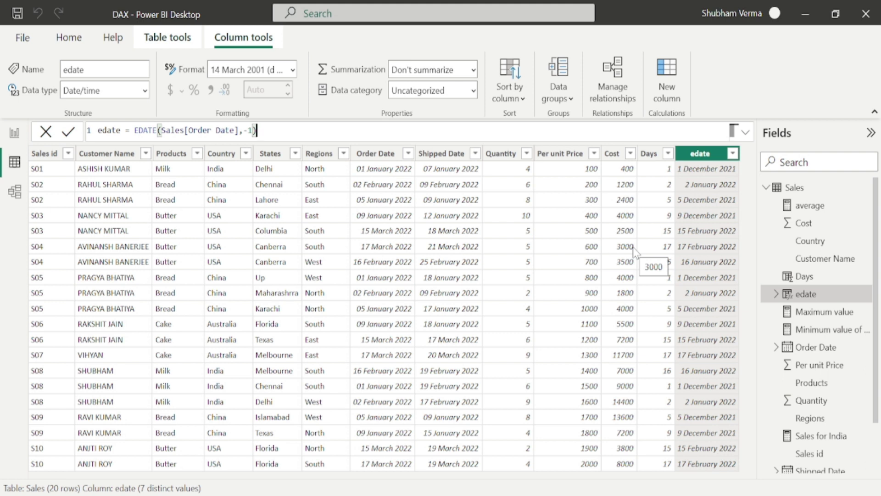
click(14, 138)
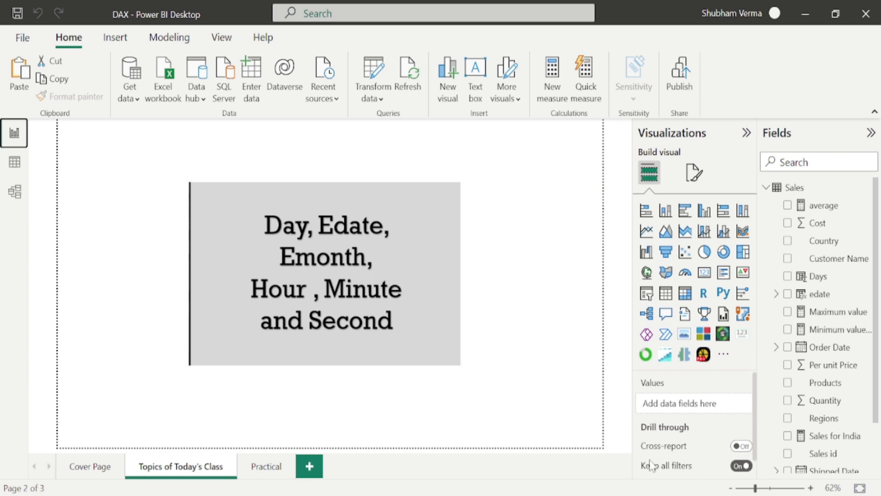
Delete the edate column from Sales and start a new blank calculated column
click(13, 169)
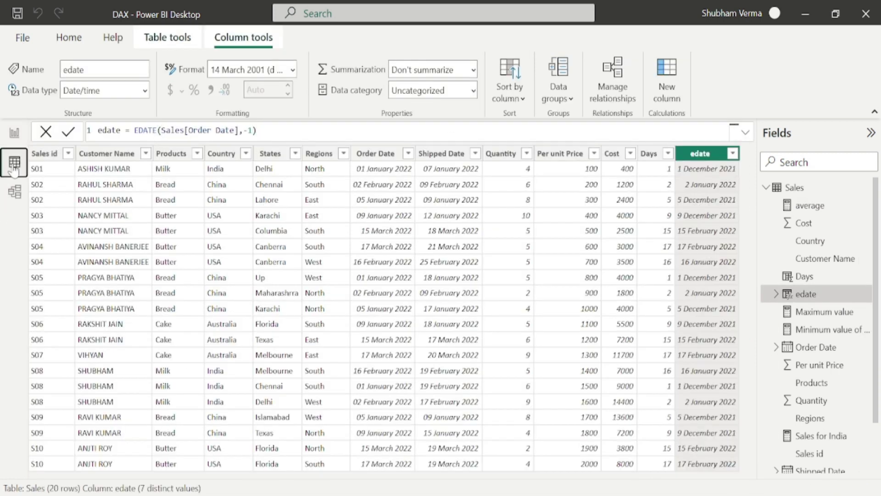
right_click(698, 158)
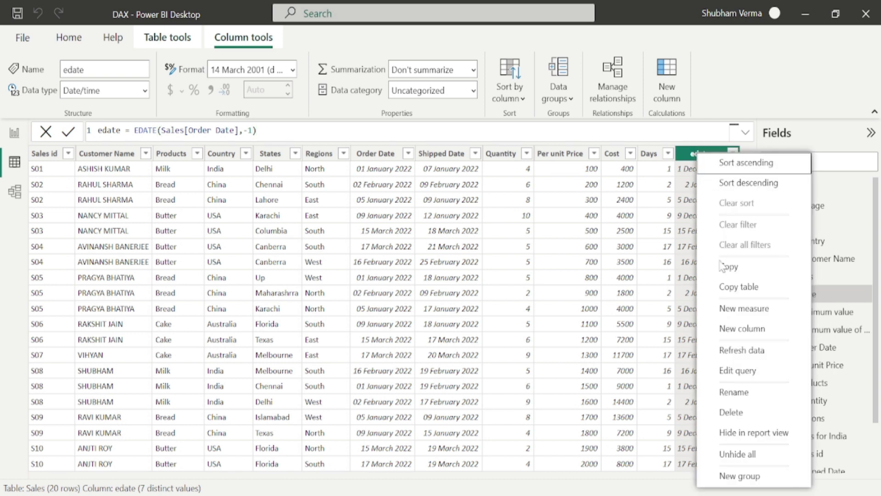
click(709, 412)
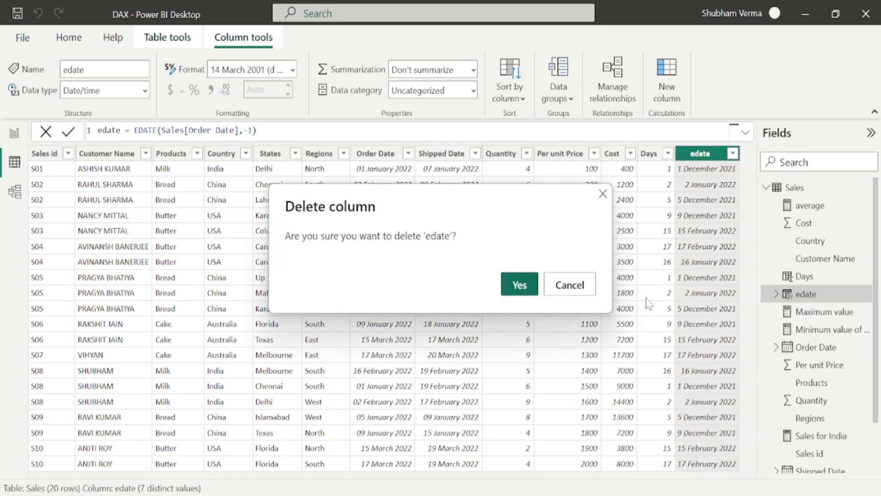
click(520, 284)
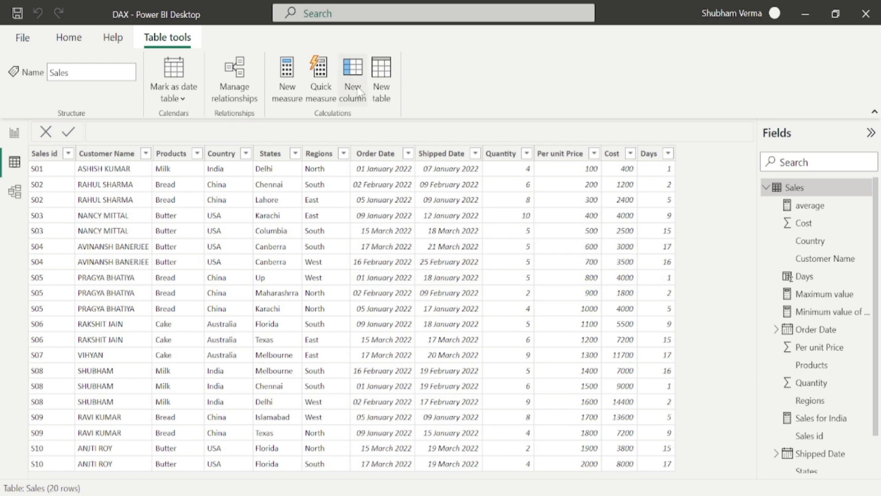
click(359, 92)
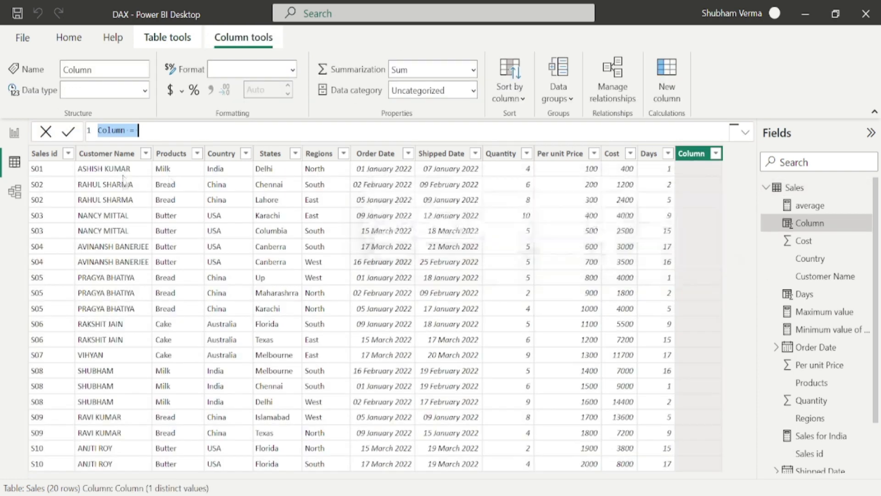
Create the Sales column end of month = ENDOFMONTH(Sales[Order Date])
text(end)
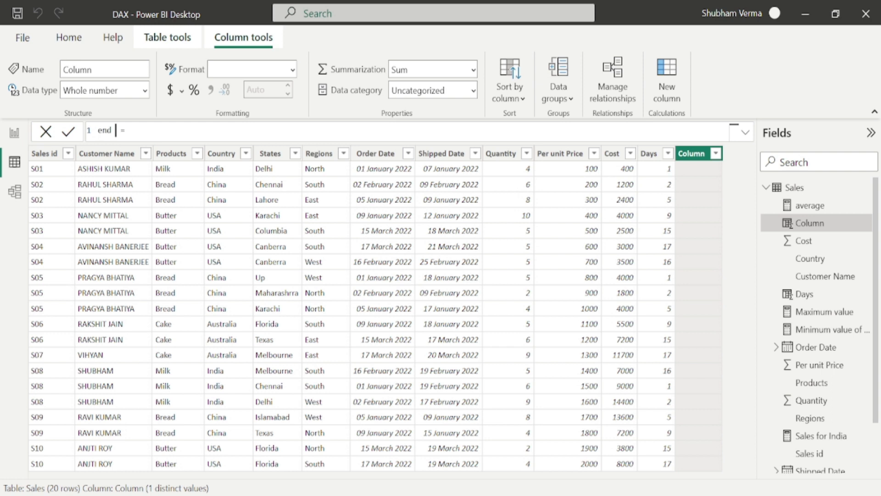
text( of month = )
text(end)
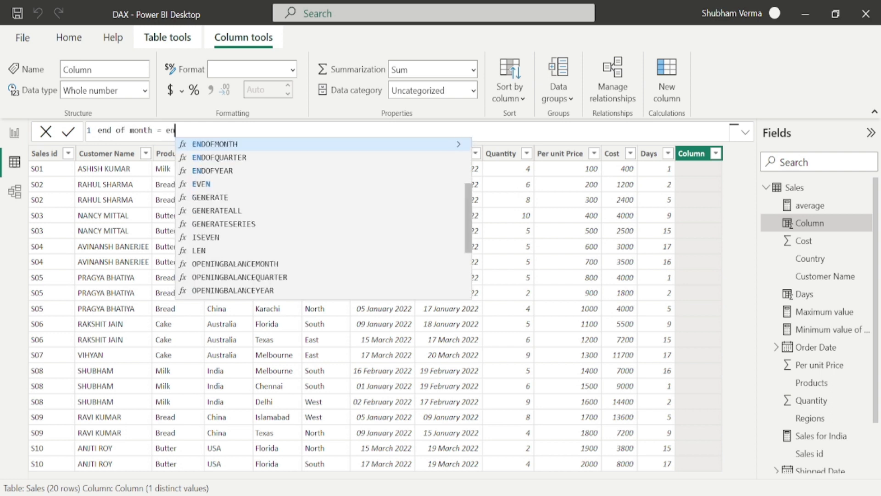
key(Tab)
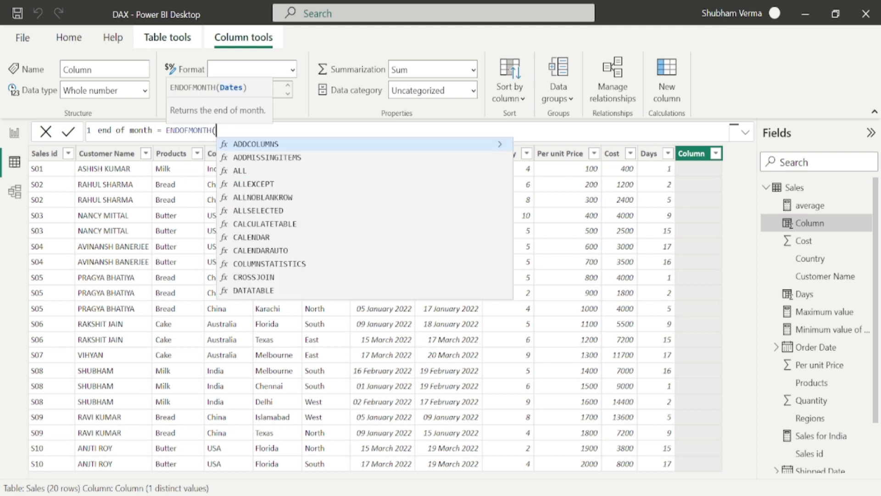
text(order)
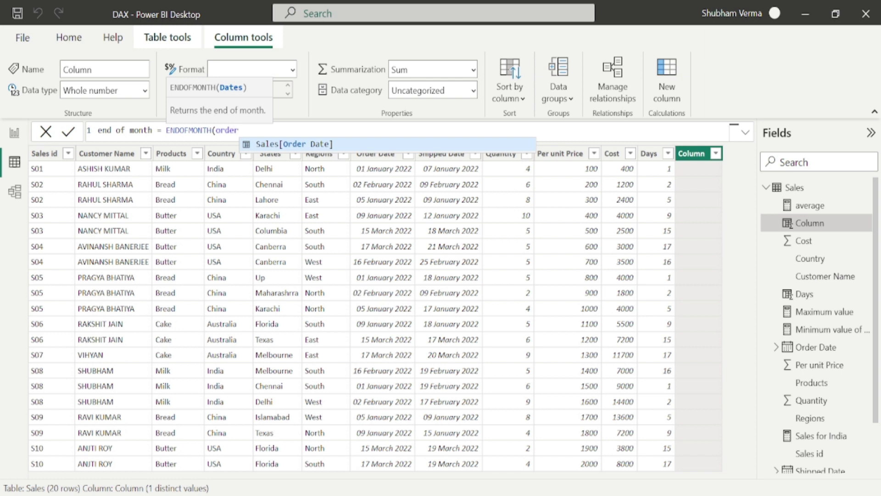
key(Tab)
text())
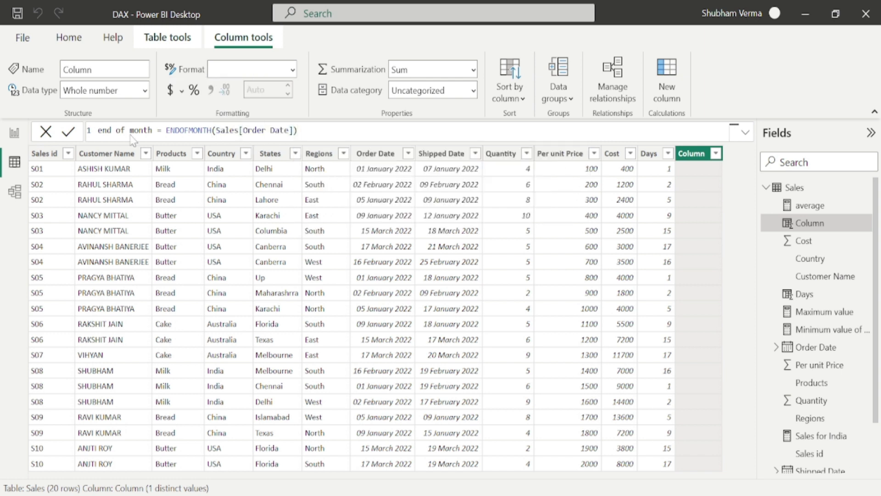
key(Return)
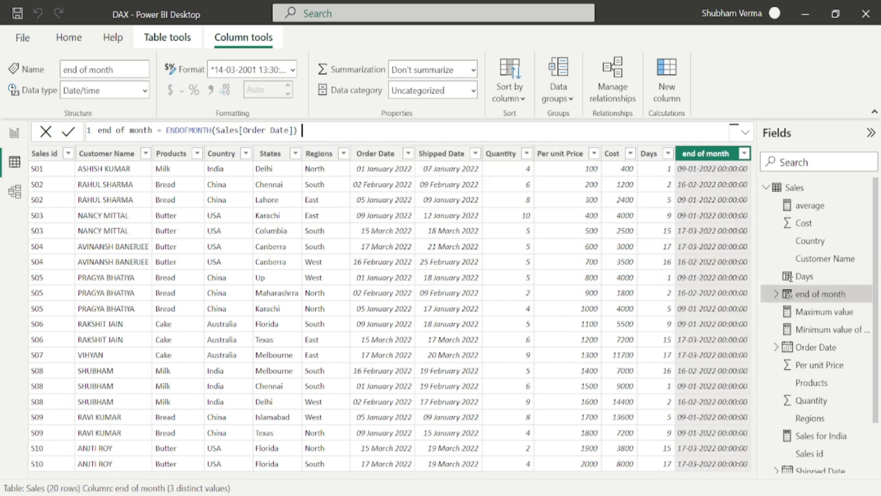
Display end of month in the long date format and compare it against Order Date
click(294, 70)
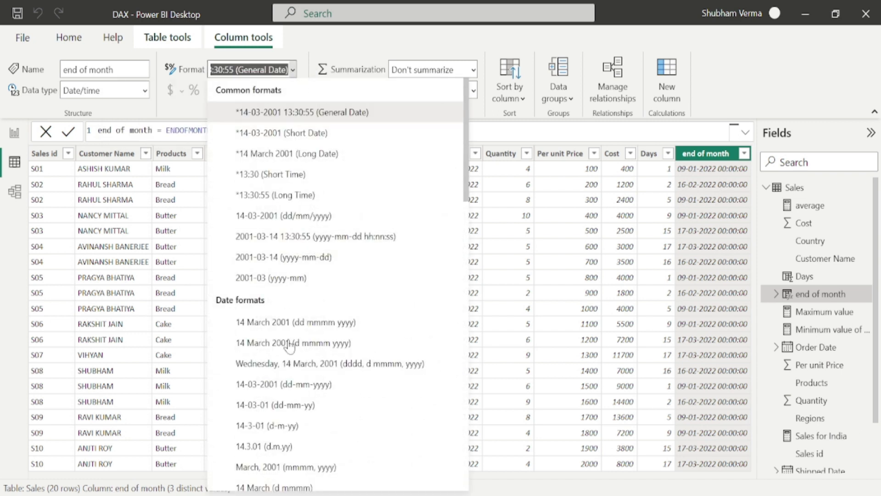
click(478, 396)
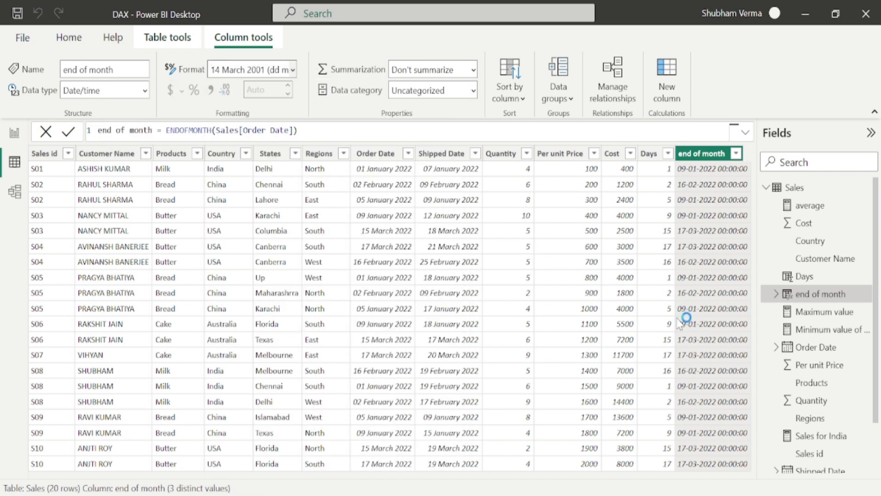
click(376, 153)
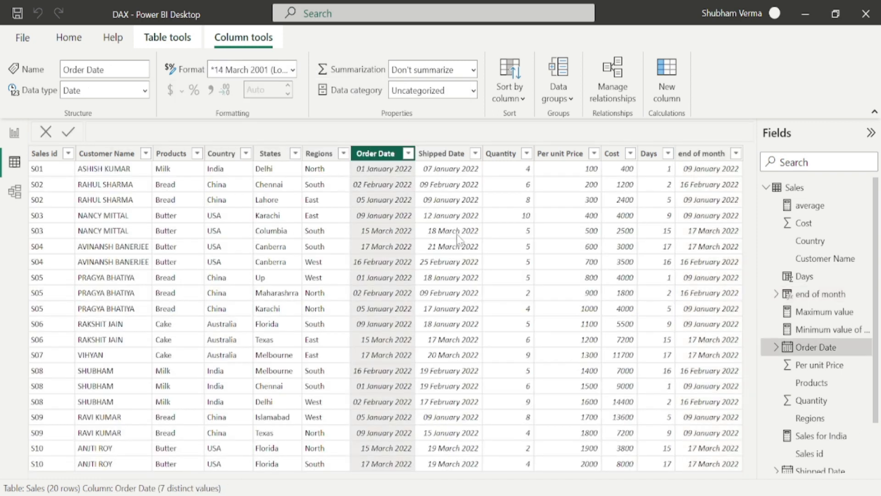
click(408, 155)
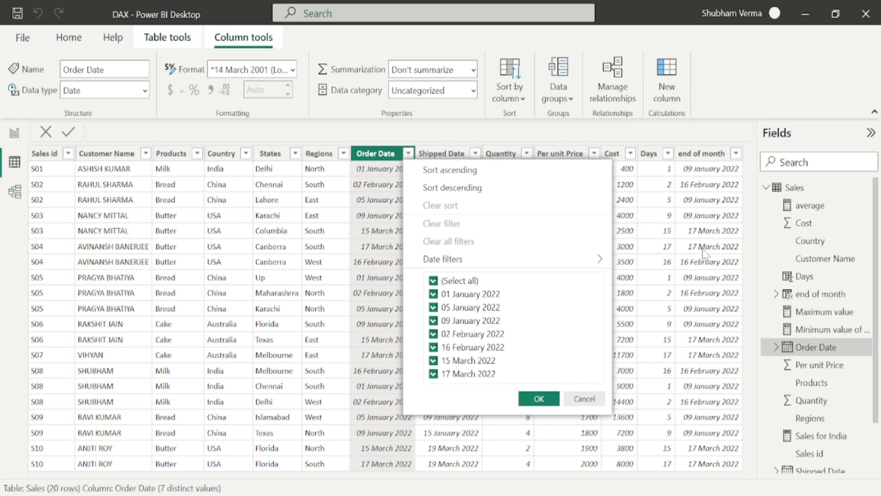
click(546, 399)
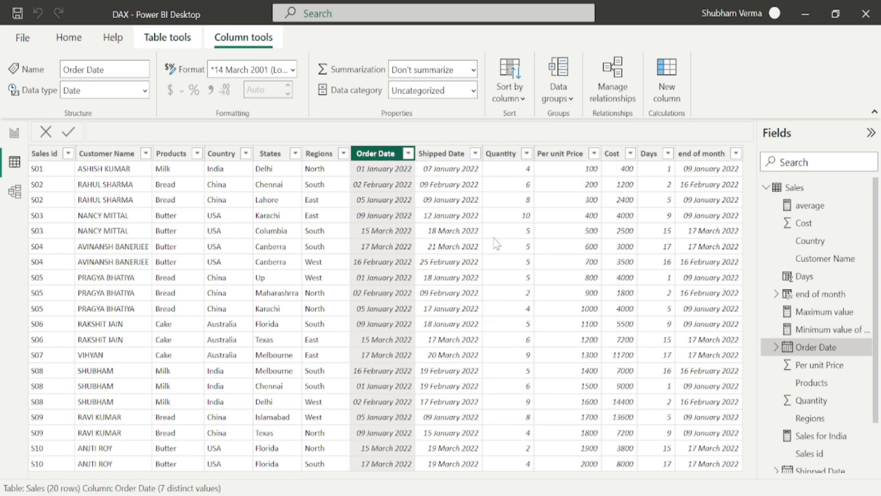
click(792, 188)
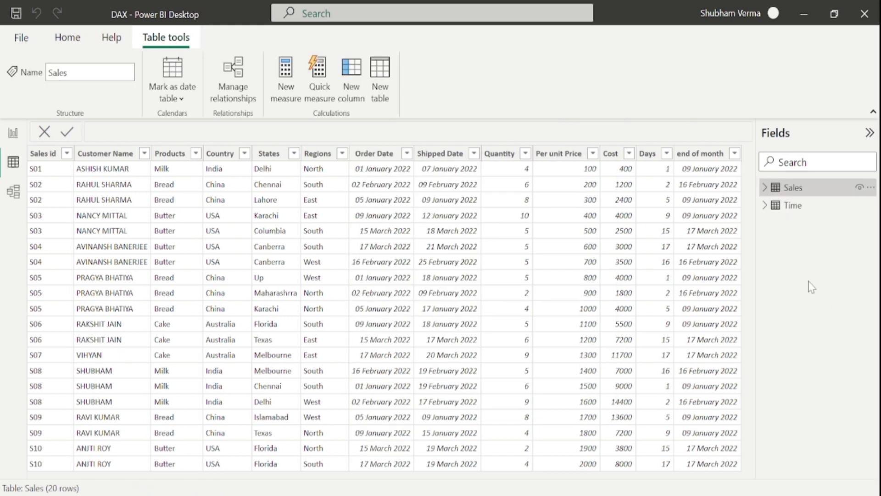
Select the Time table and view its six time values in Data view
click(13, 133)
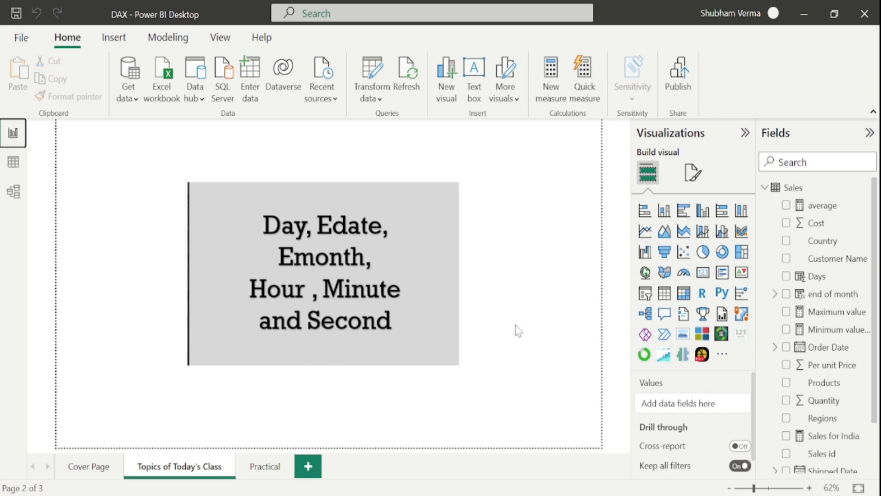
click(765, 188)
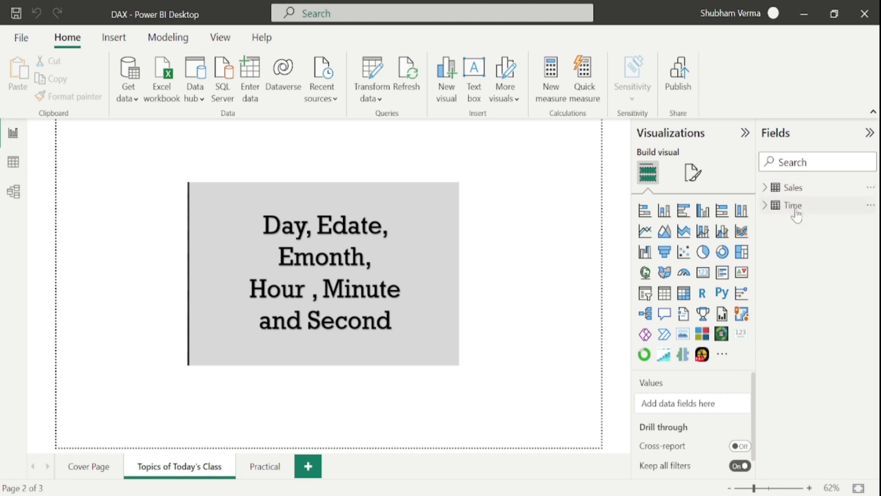
click(796, 211)
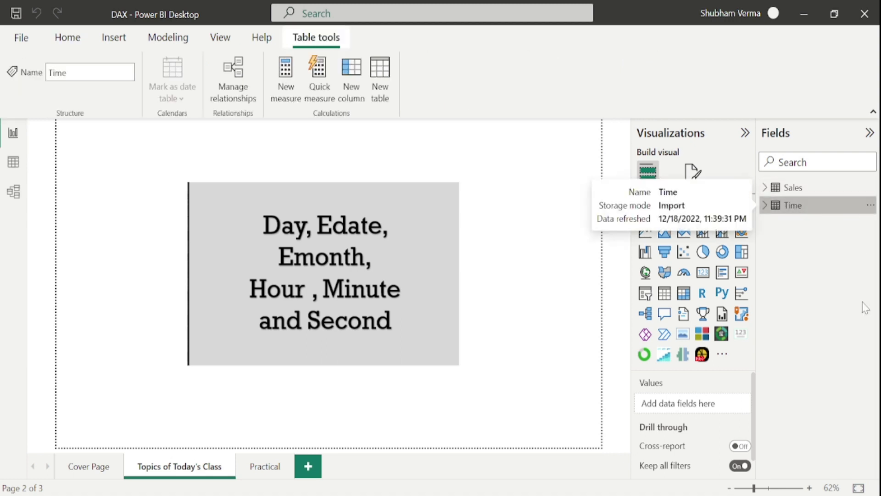
click(14, 163)
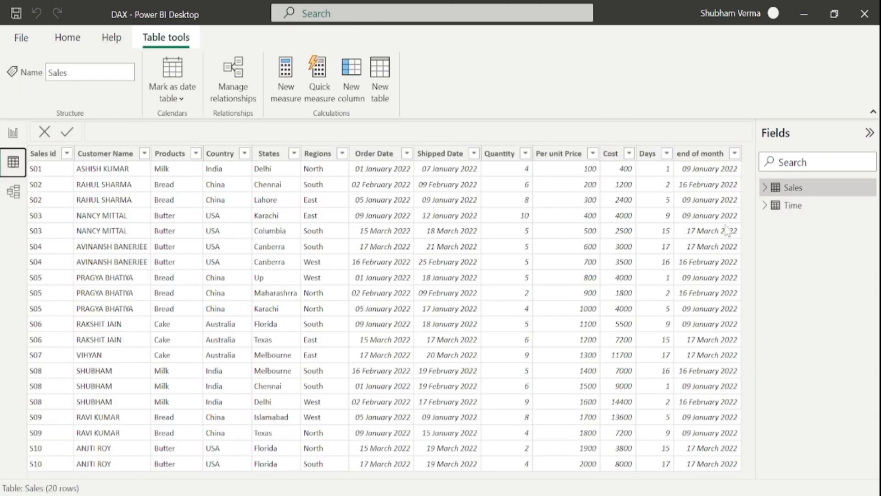
click(789, 211)
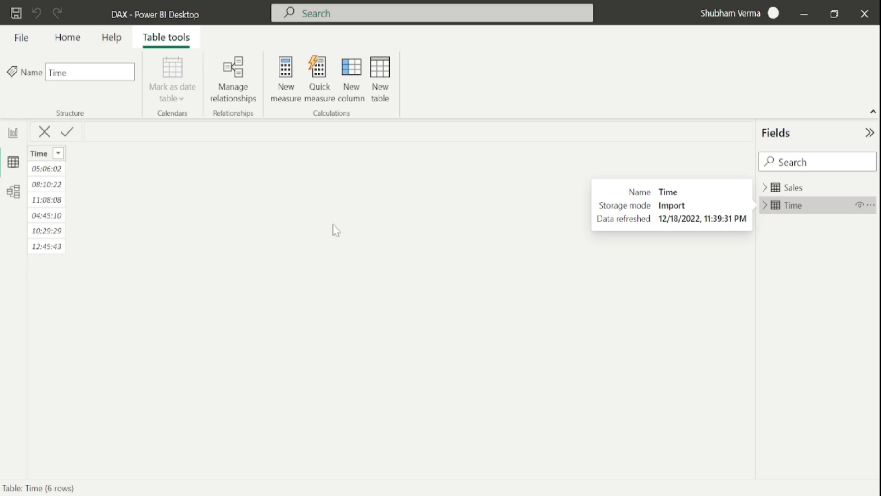
Create the Time column hour = HOUR('Time'[Time]), giving values like 5, 8, 11
click(352, 87)
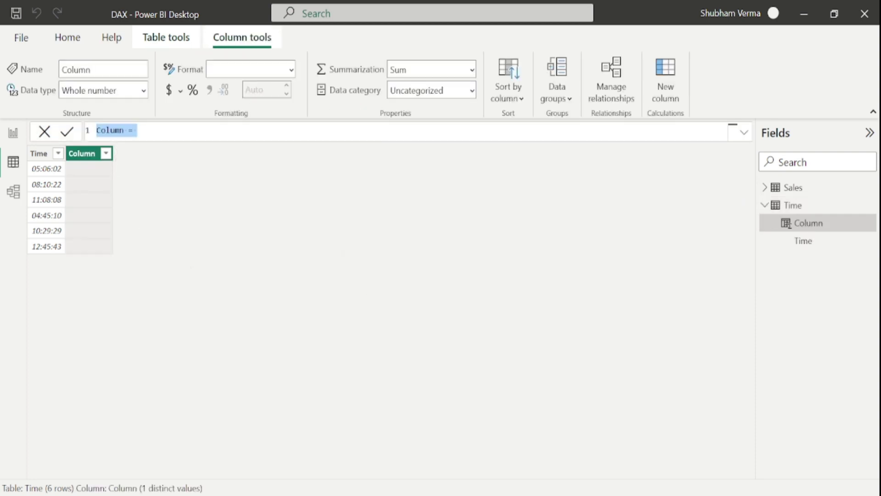
click(124, 131)
key(BackSpace)
key(BackSpace)
key(BackSpace)
key(BackSpace)
key(BackSpace)
key(BackSpace)
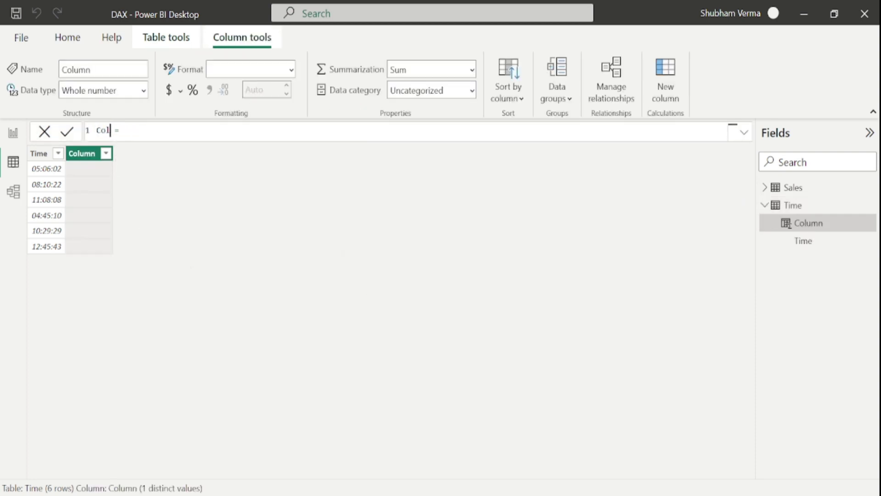
text(hour = hour)
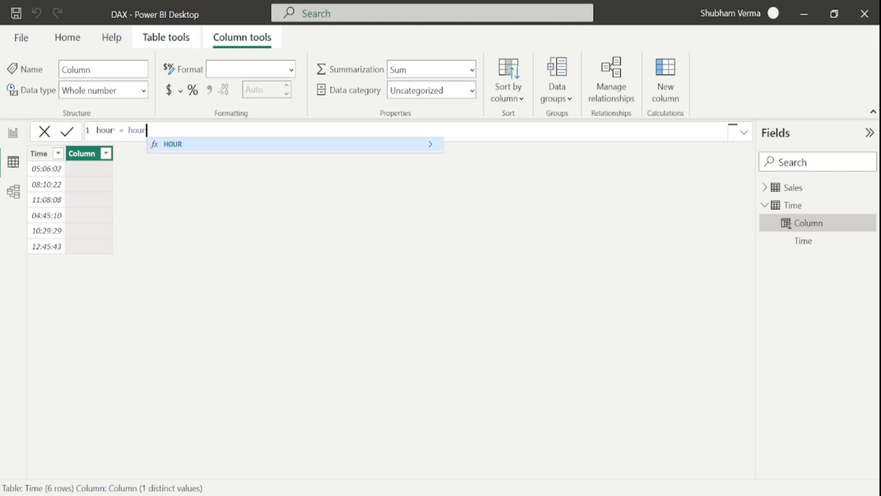
key(Tab)
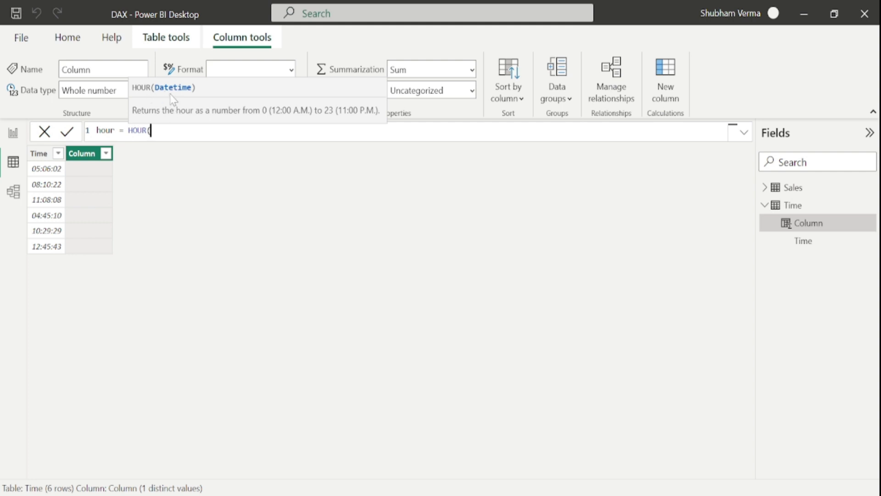
text(time)
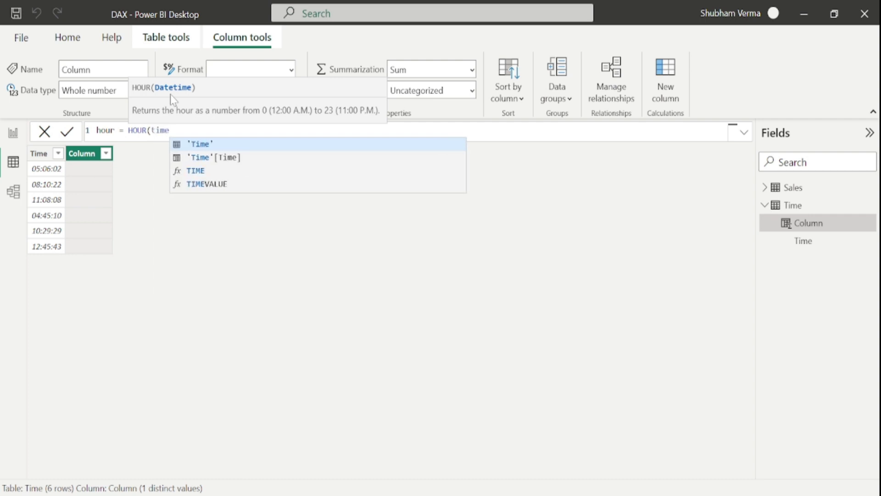
key(Down)
key(Tab)
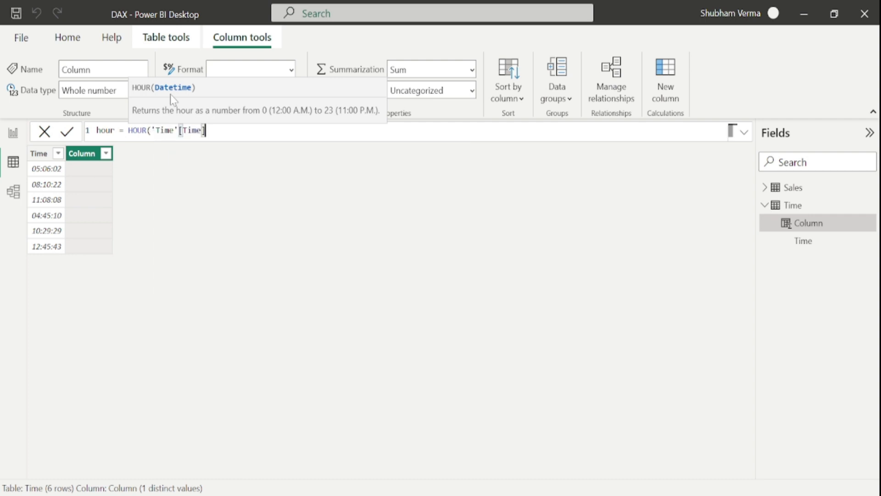
text())
key(Return)
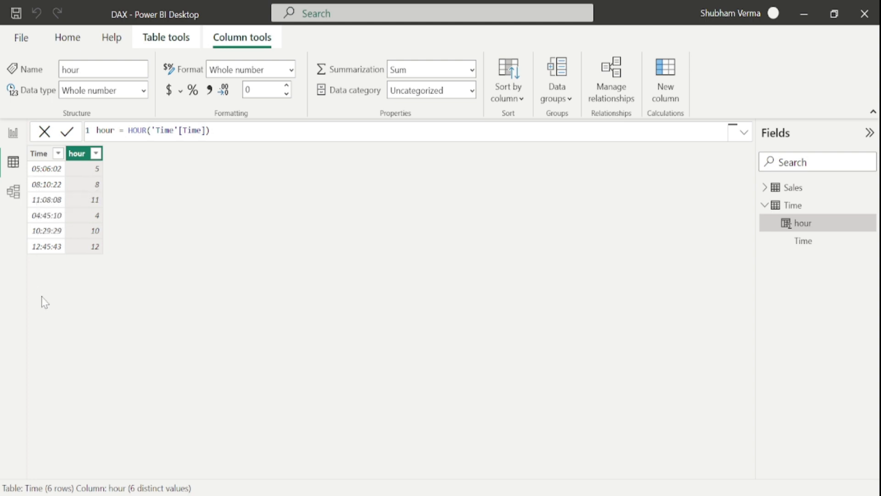
key(Tab)
Create the Time column minutes = MINUTE('Time'[Time]), yielding 6, 10, 8, 45, 29, 45
click(665, 80)
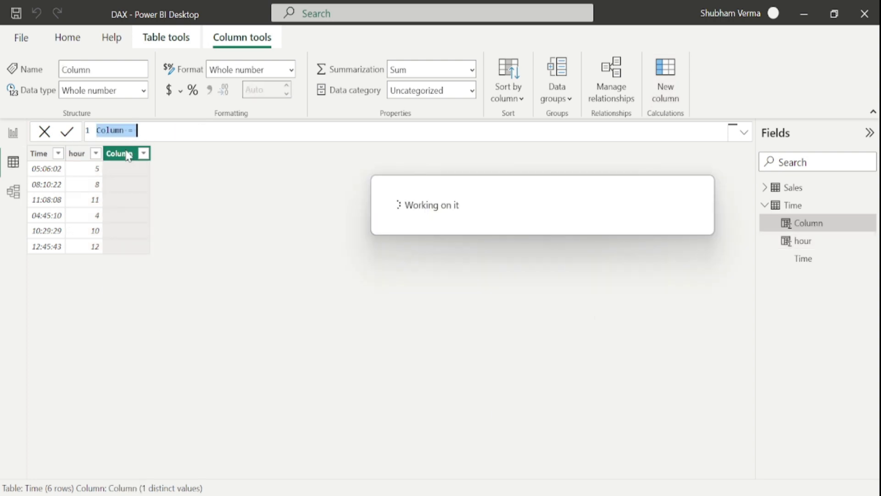
text(C)
key(BackSpace)
text(minut)
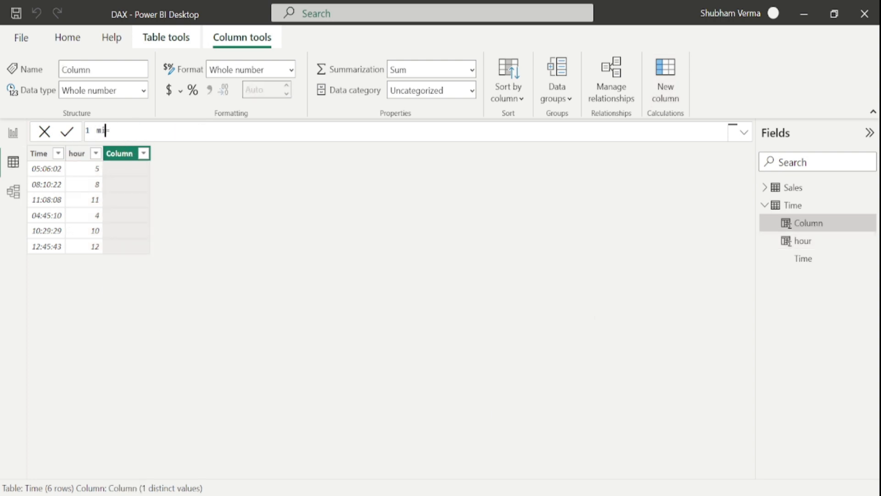
text(es)
text(minut)
key(Tab)
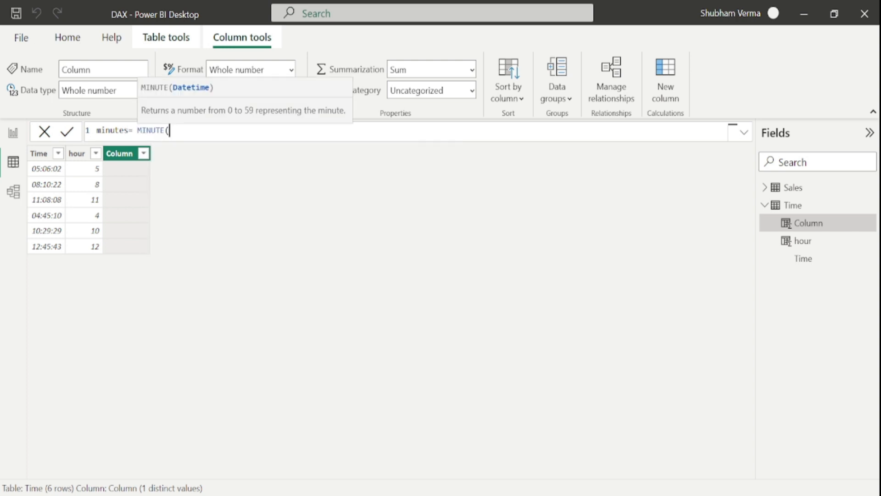
text(time)
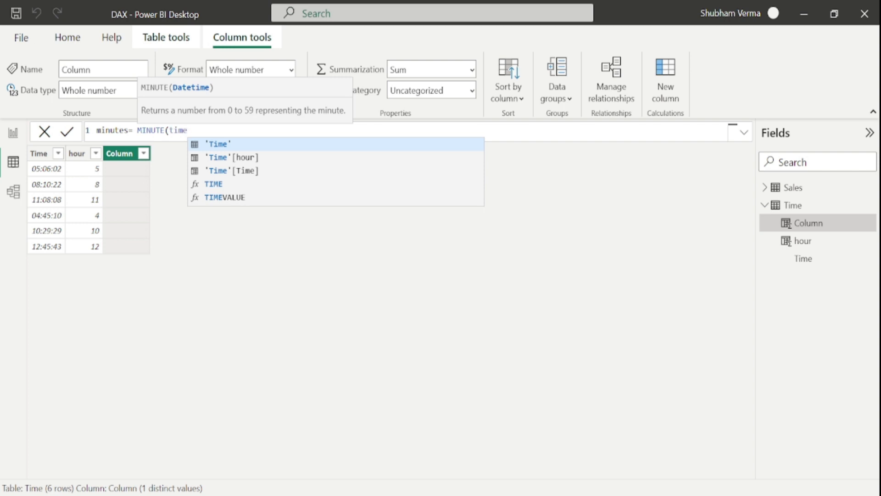
key(Down)
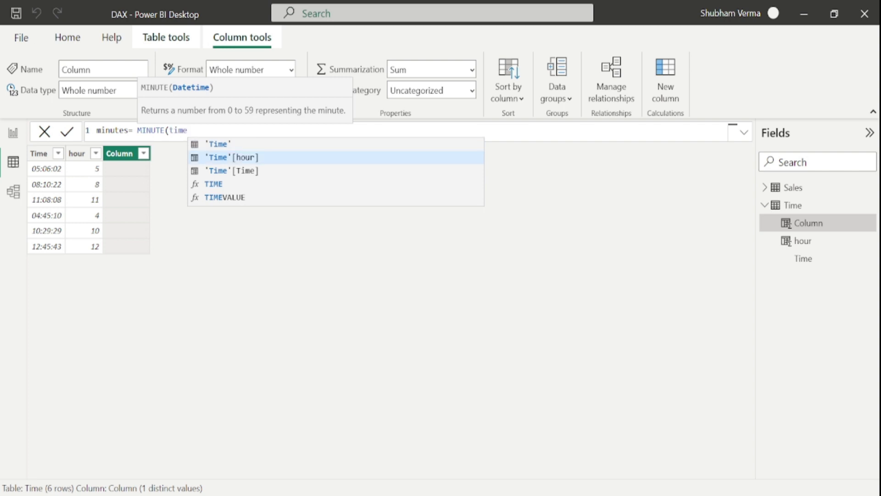
key(Down)
key(Tab)
text())
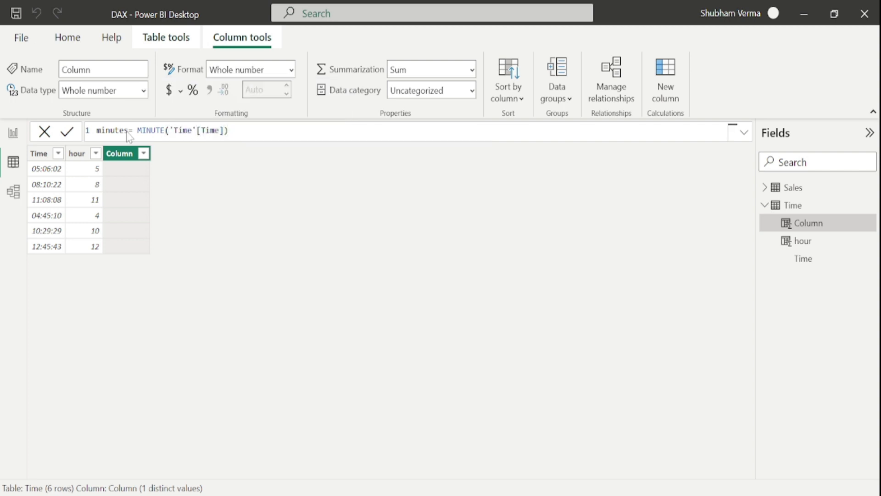
key(Return)
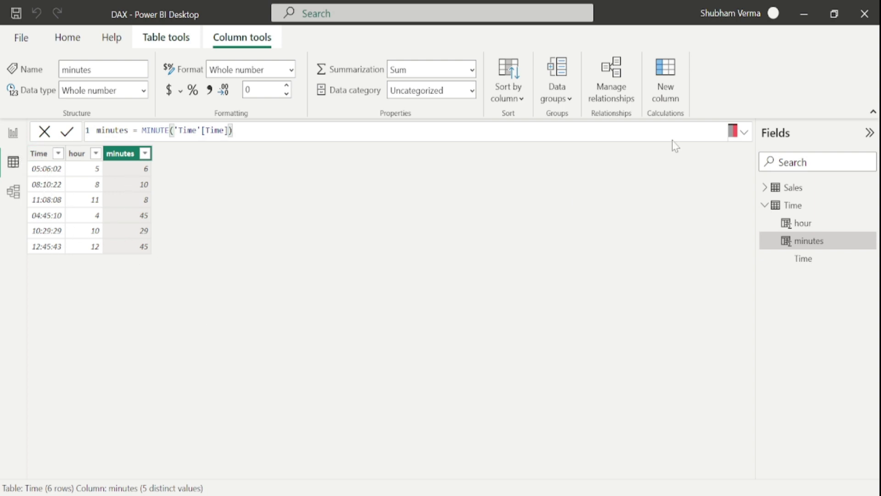
Create the Time column seconds = SECOND('Time'[Time]) and return to Report view
click(669, 102)
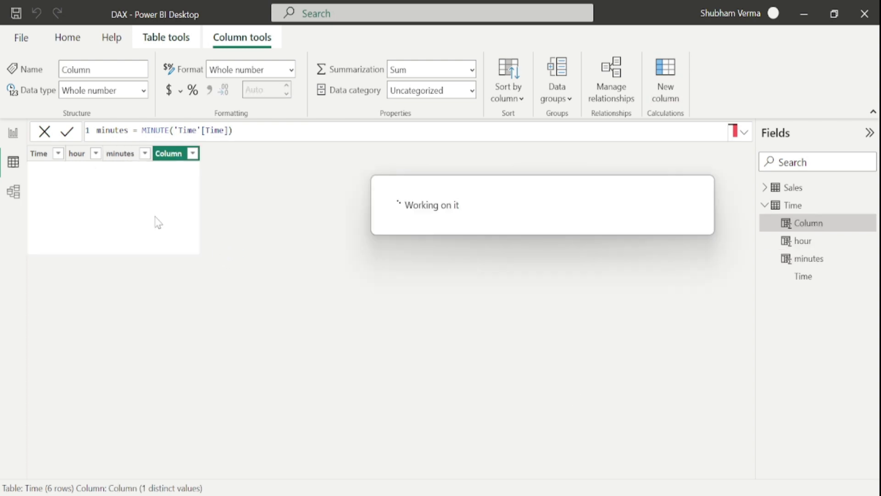
click(129, 131)
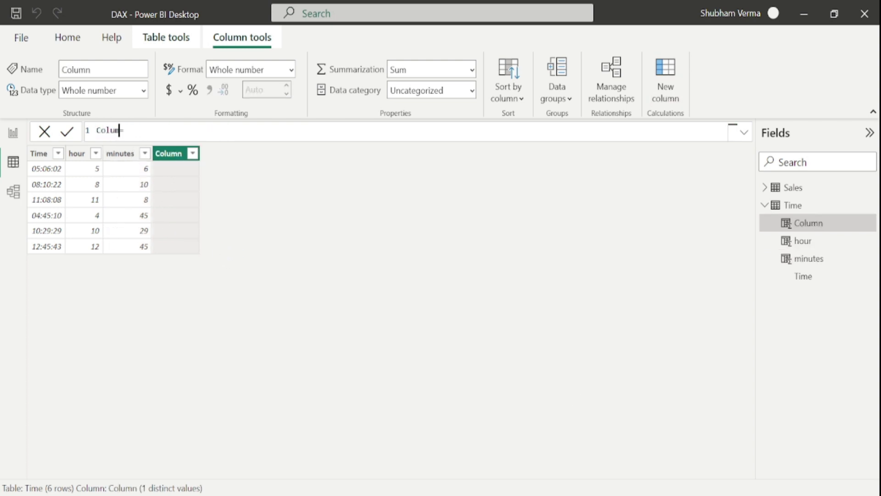
key(BackSpace)
key(BackSpace)
key(BackSpace)
key(BackSpace)
key(BackSpace)
text(seconds)
key(End)
text(sec)
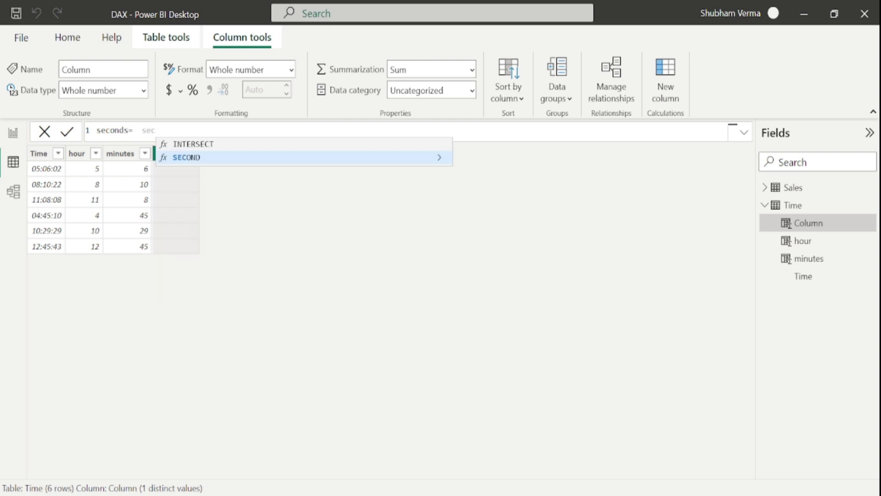
key(Tab)
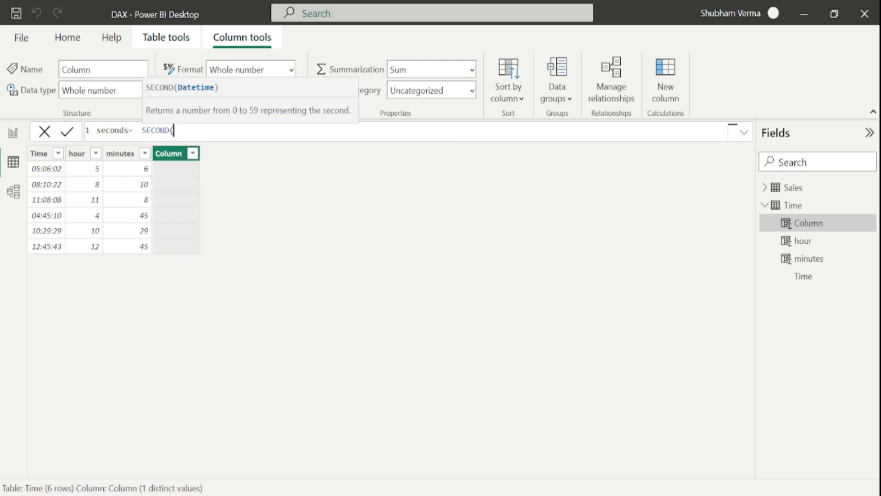
text(time)
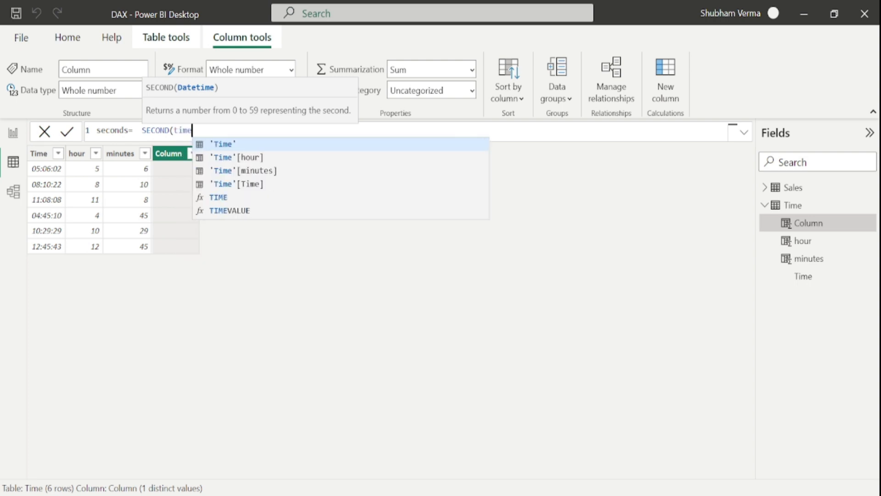
key(Down)
key(Down)
key(Down)
key(Tab)
text())
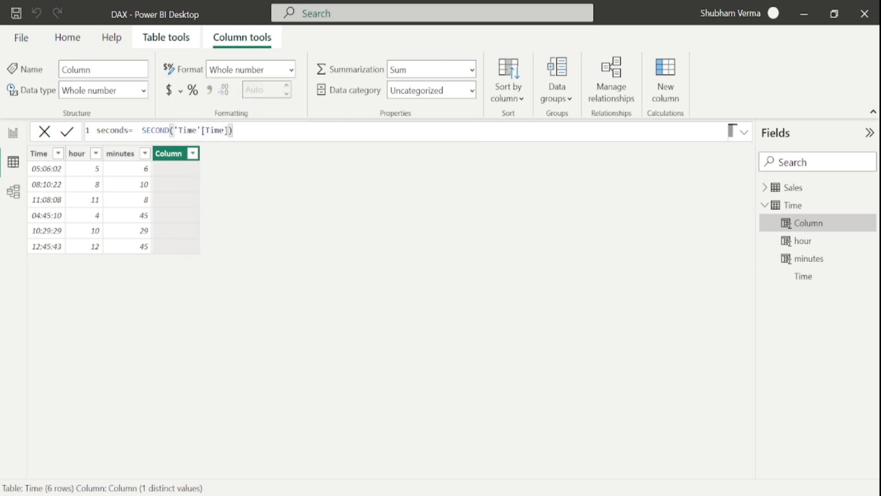
key(Return)
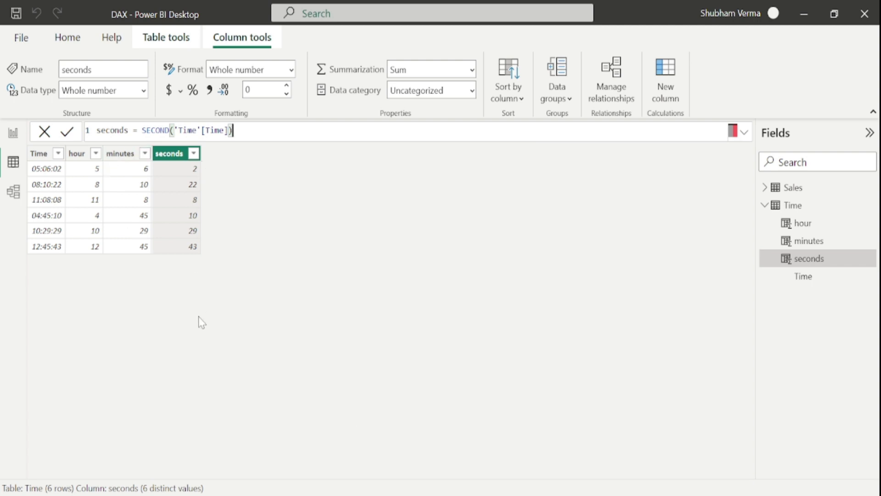
click(13, 132)
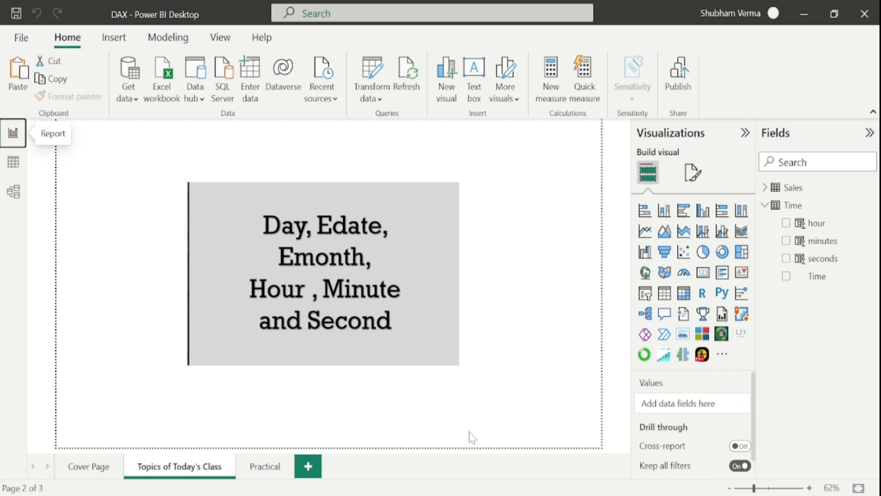
In YouTube, scroll the Power BI course channel to its Created playlists: DAX Expressions, Power Bi Updates, Power Bi Full Course
click(482, 424)
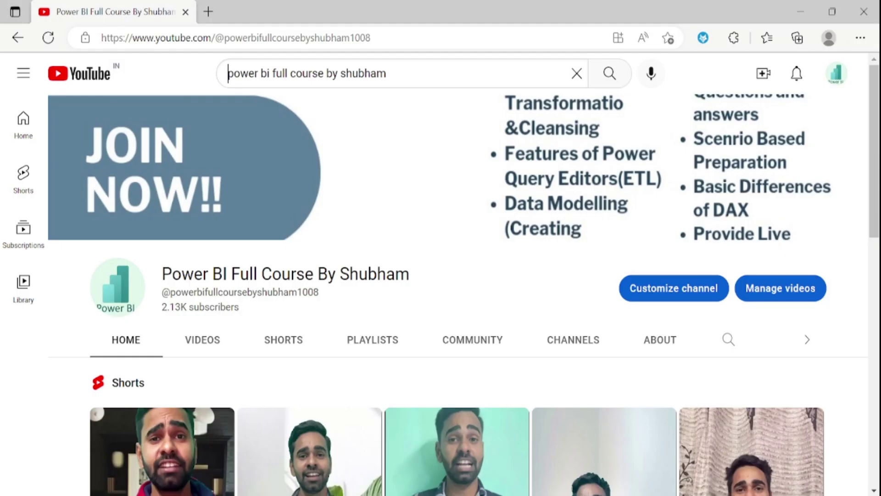
drag(388, 73, 192, 82)
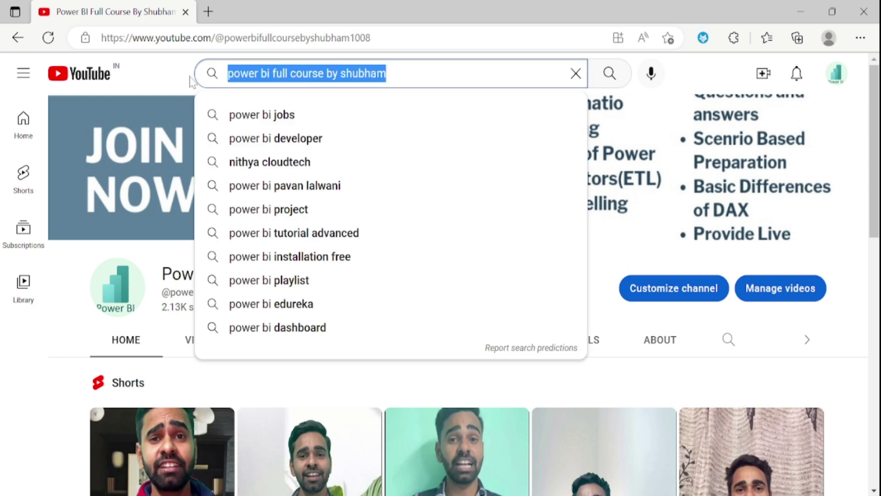
click(170, 65)
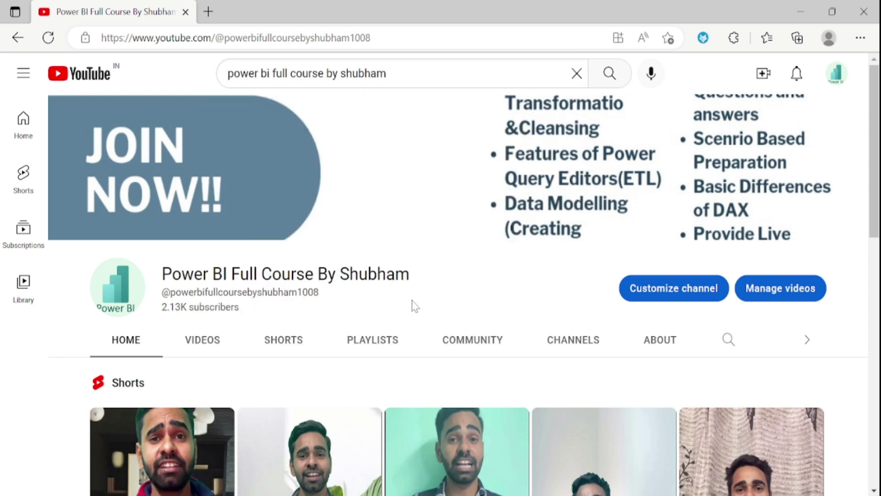
scroll(535, 404, down, 8)
scroll(535, 404, up, 3)
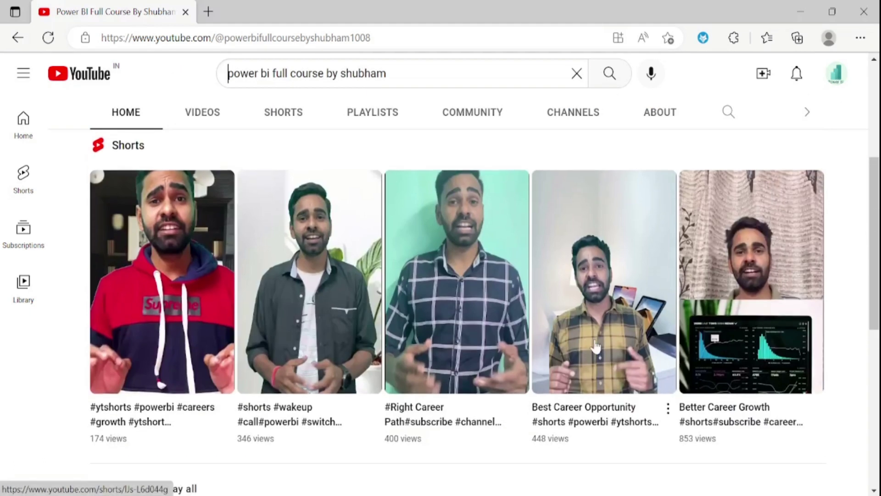
scroll(535, 404, down, 8)
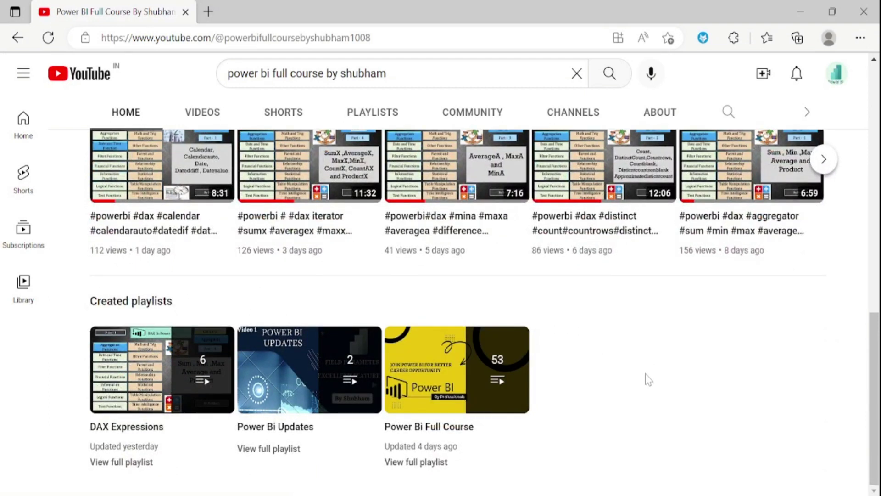